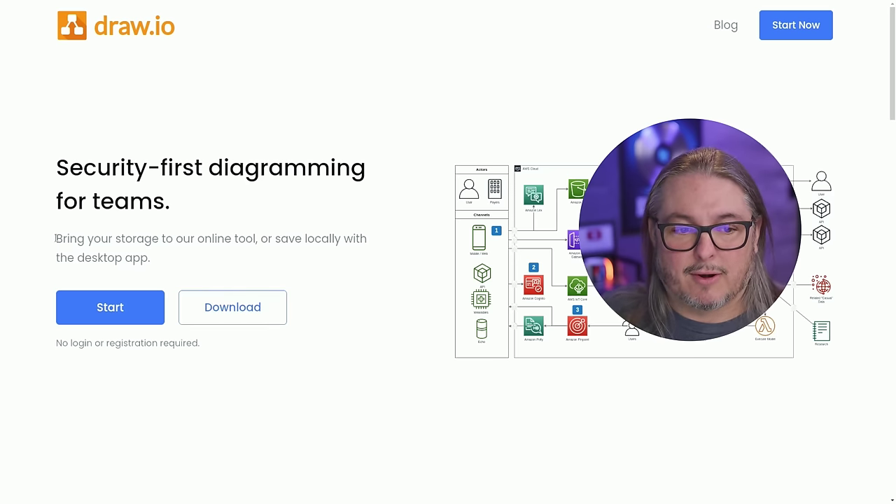
- Review the draw.io home page's storage statement and feature descriptions
{"action": "left_click_drag", "start_coordinate": [56, 238], "coordinate": [258, 237]}
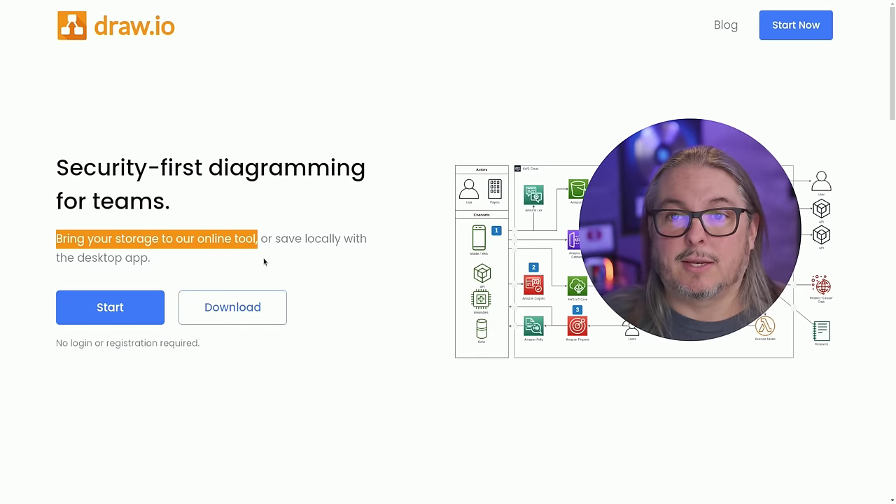
{"action": "scroll", "coordinate": [263, 258], "scroll_direction": "down", "scroll_amount": 10}
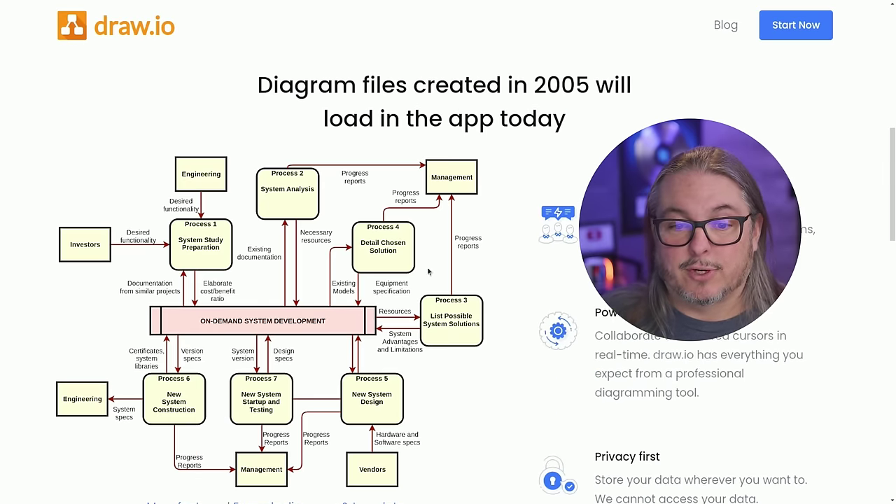
{"action": "scroll", "coordinate": [467, 270], "scroll_direction": "up", "scroll_amount": 2}
{"action": "scroll", "coordinate": [468, 271], "scroll_direction": "down", "scroll_amount": 6}
{"action": "scroll", "coordinate": [467, 270], "scroll_direction": "down", "scroll_amount": 4}
{"action": "scroll", "coordinate": [467, 270], "scroll_direction": "up", "scroll_amount": 2}
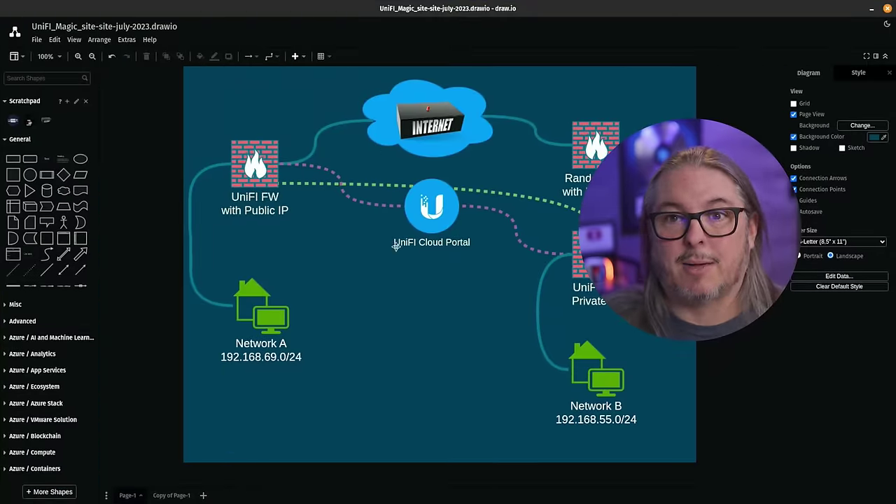
{"action": "left_click", "coordinate": [394, 258]}
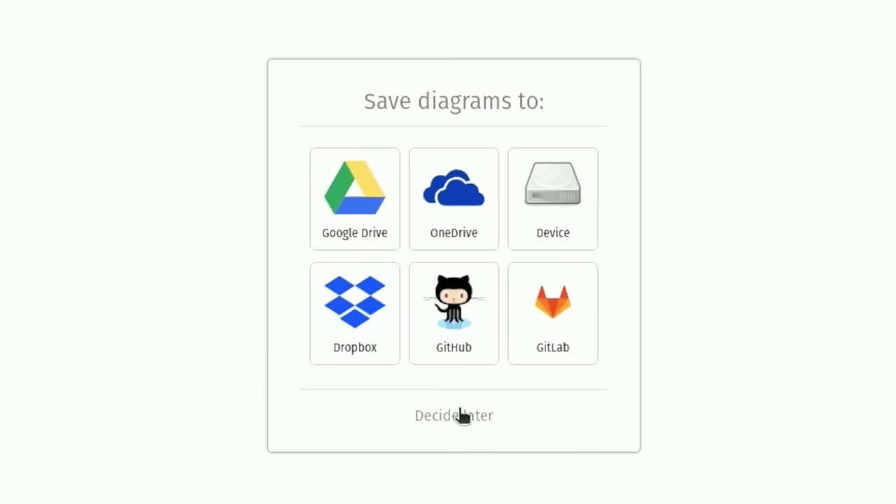
- Choose GitHub as the storage and open the existing diagram Bitwarden_Layout.drawio from it
{"action": "left_click", "coordinate": [462, 314]}
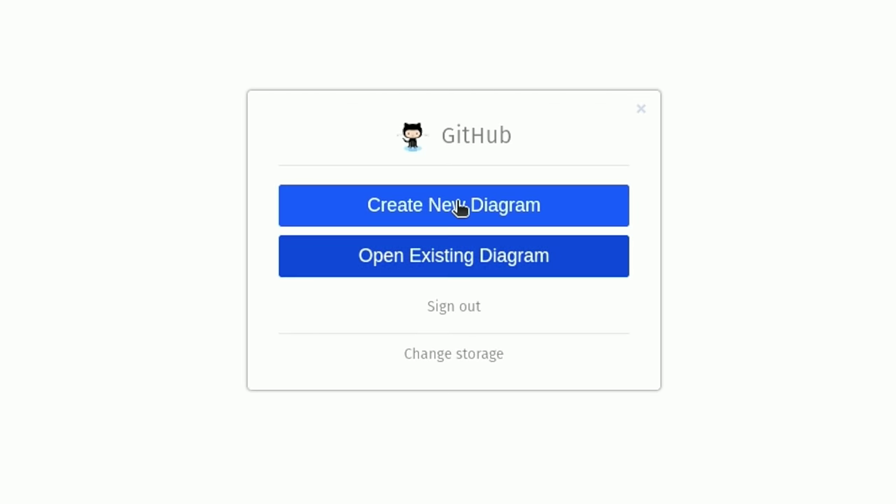
{"action": "left_click", "coordinate": [438, 260]}
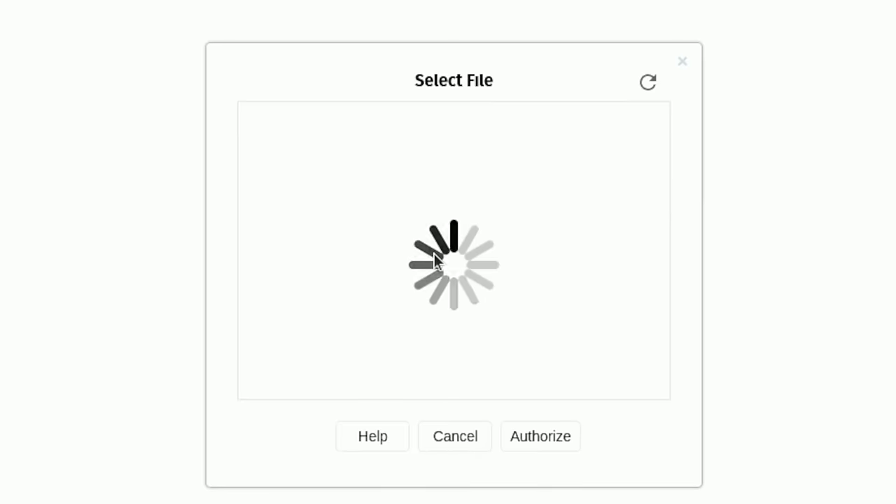
{"action": "left_click", "coordinate": [431, 179]}
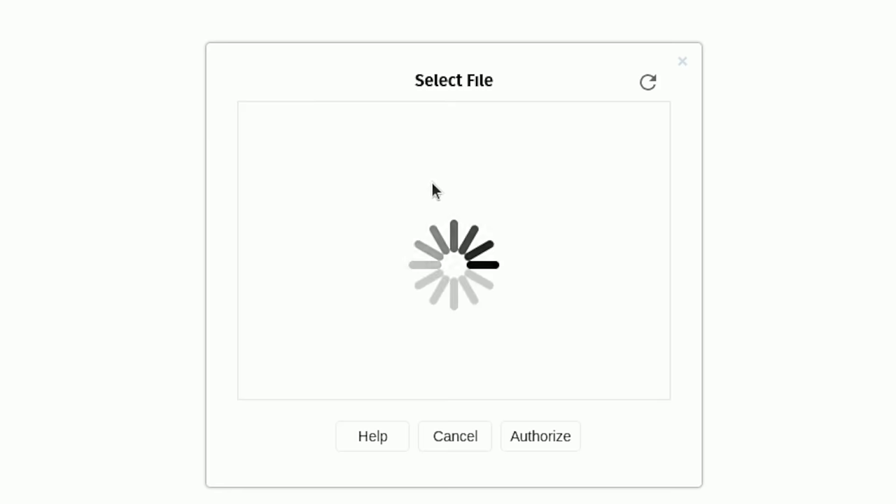
{"action": "left_click", "coordinate": [356, 170]}
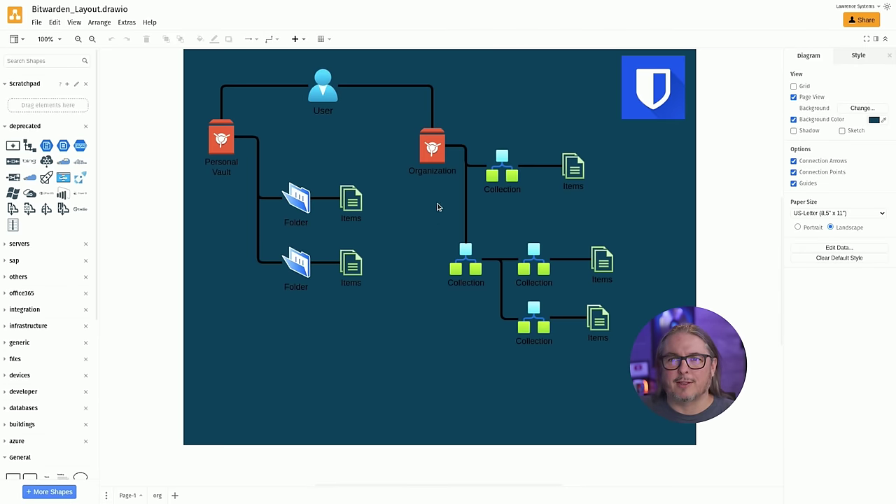
- Set the editor's appearance to Dark
{"action": "left_click", "coordinate": [127, 22]}
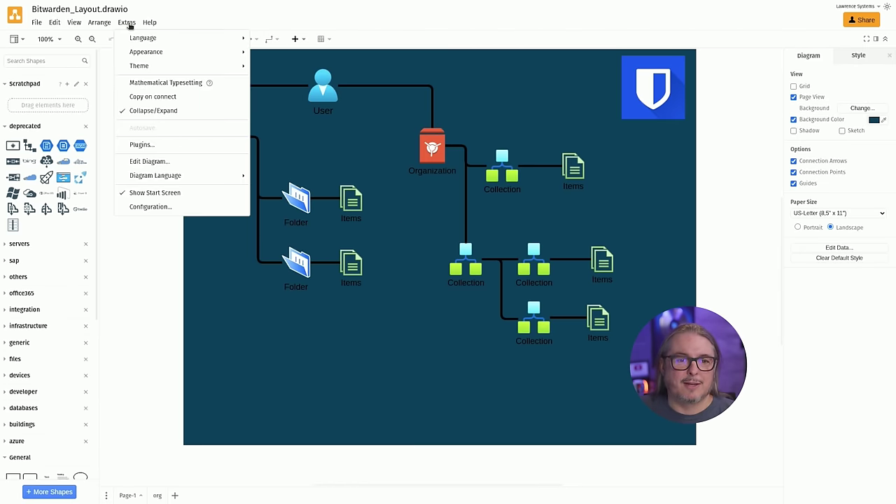
{"action": "mouse_move", "coordinate": [151, 64]}
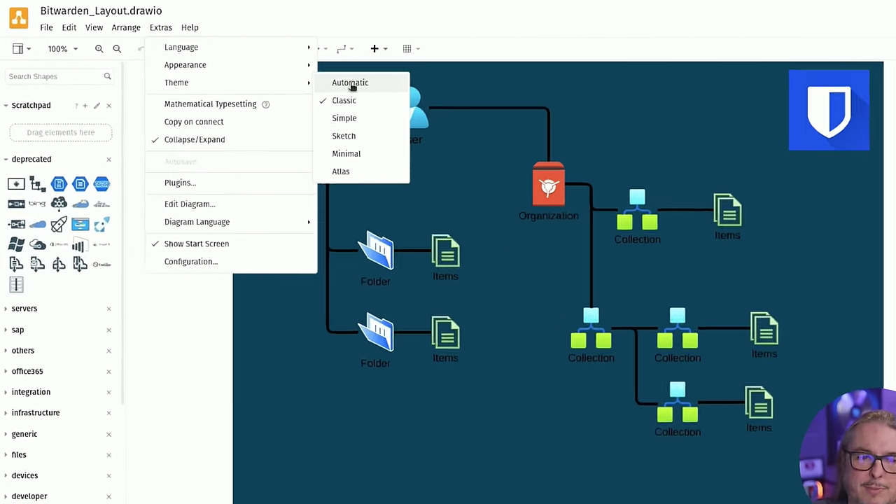
{"action": "mouse_move", "coordinate": [300, 64]}
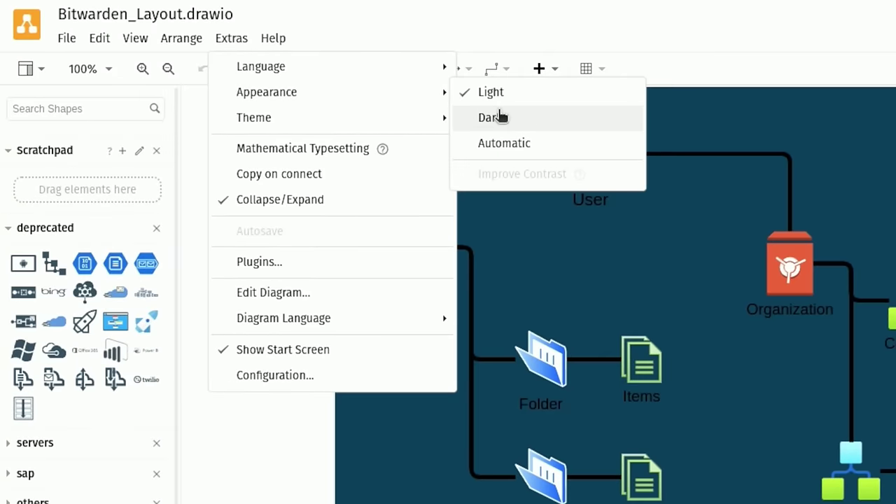
{"action": "left_click", "coordinate": [348, 81]}
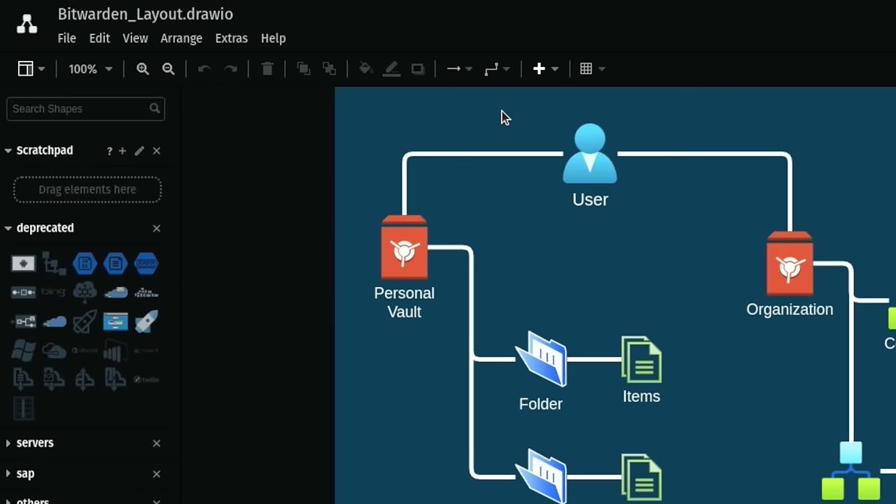
- Turn on Improve Contrast for the dark appearance
{"action": "left_click", "coordinate": [236, 41]}
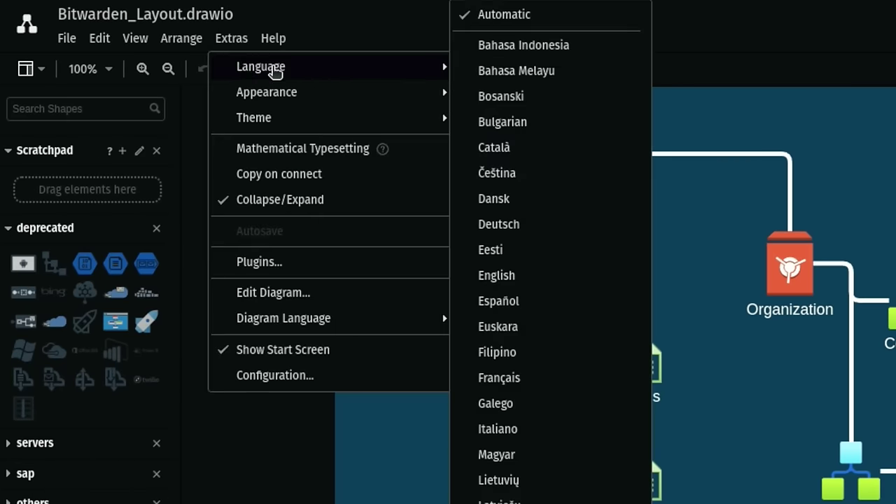
{"action": "mouse_move", "coordinate": [442, 120]}
{"action": "mouse_move", "coordinate": [444, 96]}
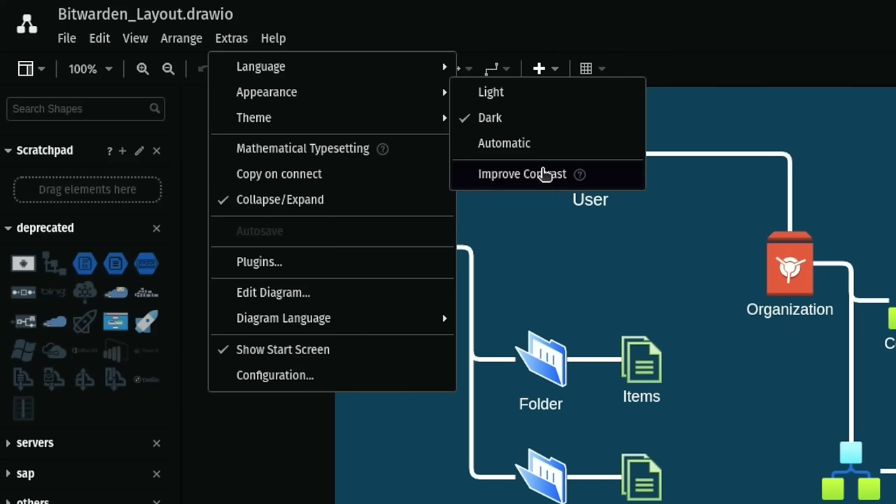
{"action": "left_click", "coordinate": [544, 174]}
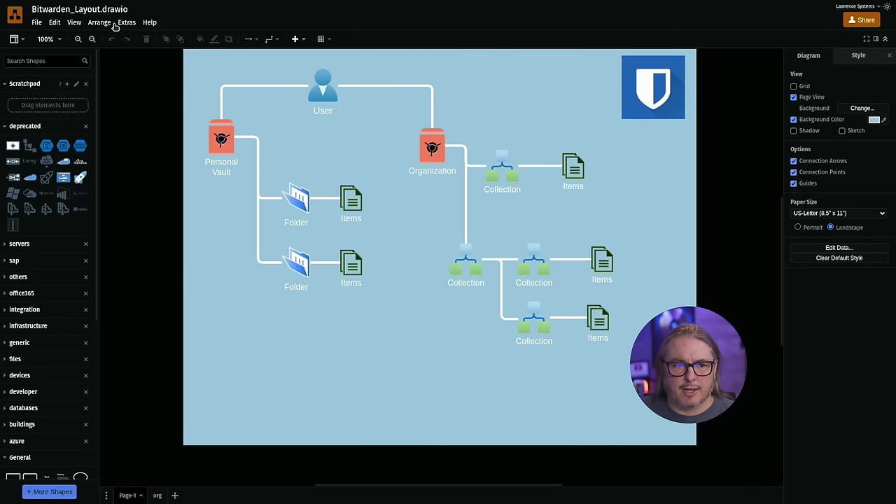
- Turn Improve Contrast back off in the appearance settings
{"action": "left_click", "coordinate": [126, 23]}
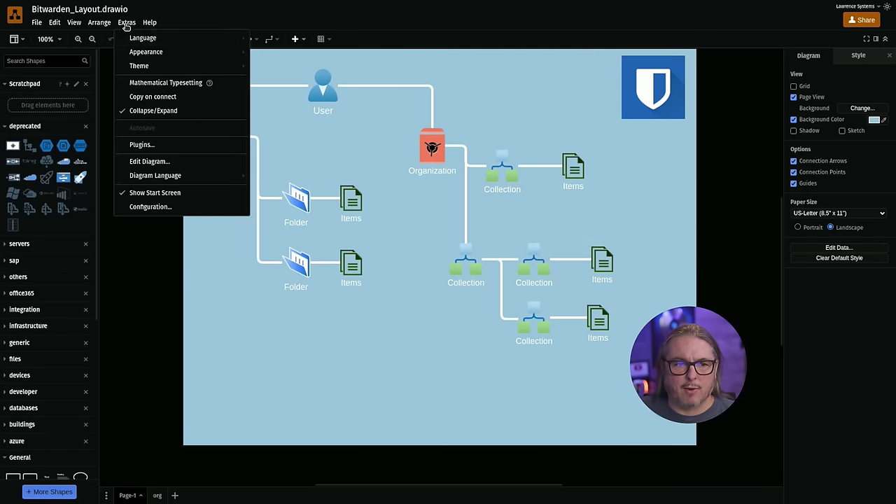
{"action": "mouse_move", "coordinate": [240, 70]}
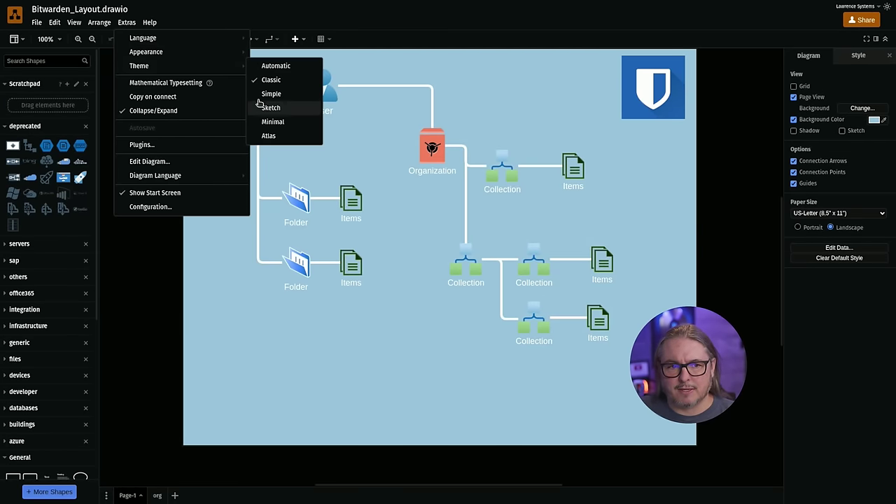
{"action": "mouse_move", "coordinate": [226, 52]}
{"action": "left_click", "coordinate": [297, 98]}
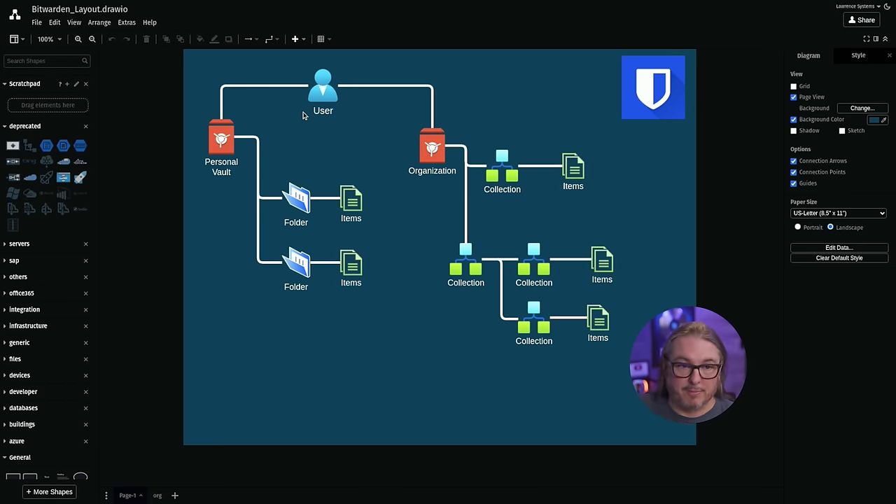
- Open the recent GitHub diagram HA_Proxy_pfsense.drawio in this window and switch to its Copy of Public page
{"action": "left_click", "coordinate": [36, 22]}
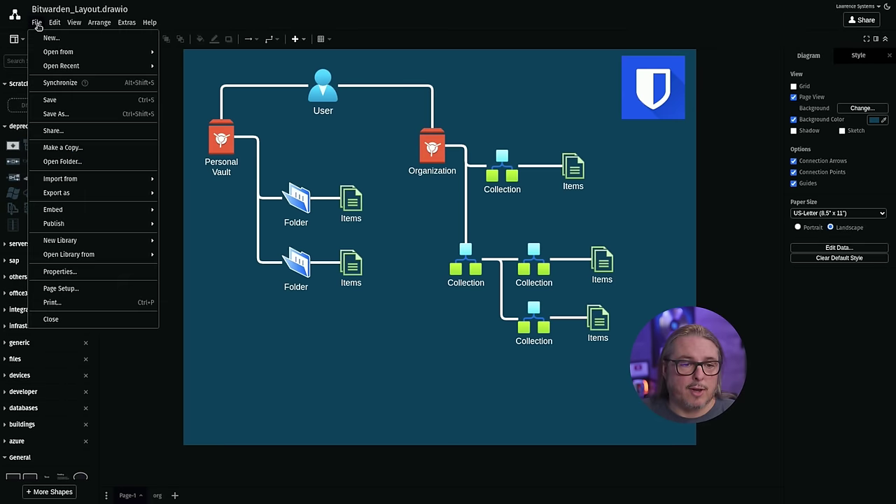
{"action": "mouse_move", "coordinate": [91, 66]}
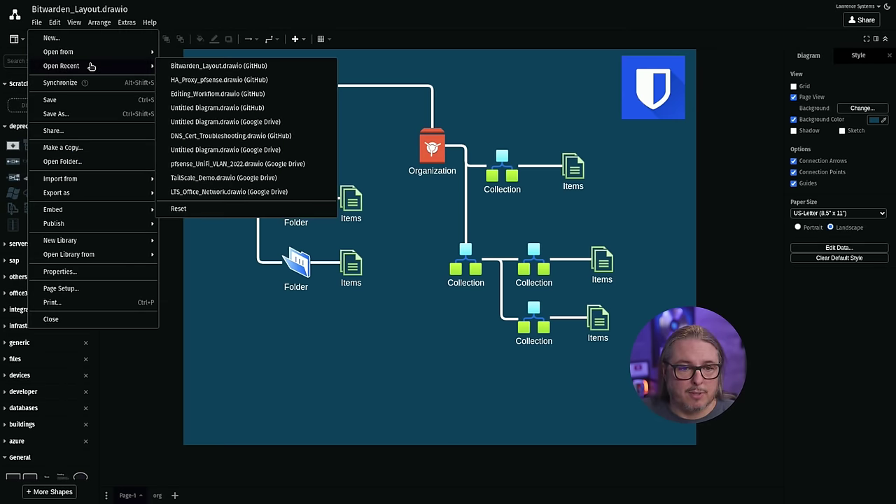
{"action": "left_click", "coordinate": [237, 81]}
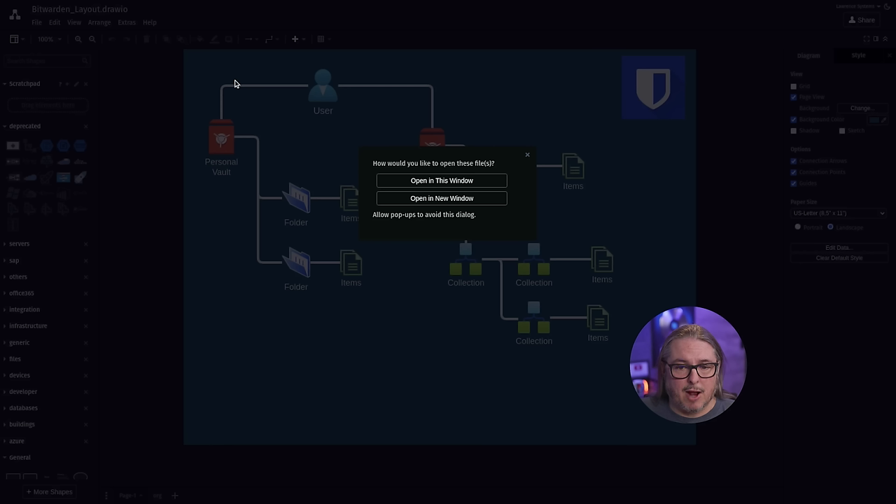
{"action": "left_click", "coordinate": [469, 183]}
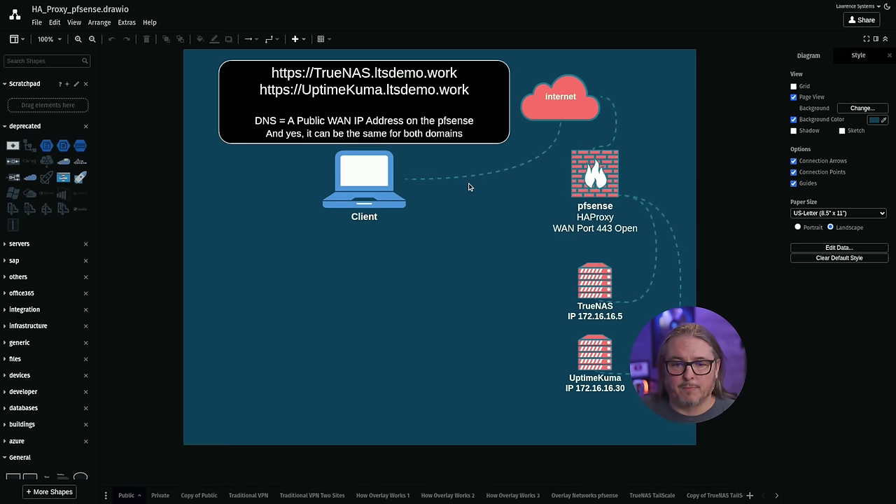
{"action": "left_click", "coordinate": [160, 495]}
{"action": "left_click", "coordinate": [195, 495]}
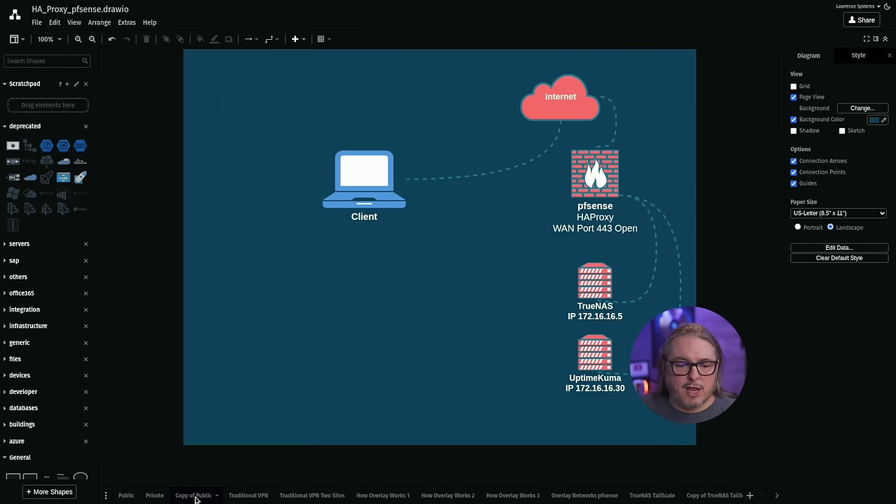
- Duplicate the Client laptop and place the copy below the original
{"action": "left_click", "coordinate": [363, 195]}
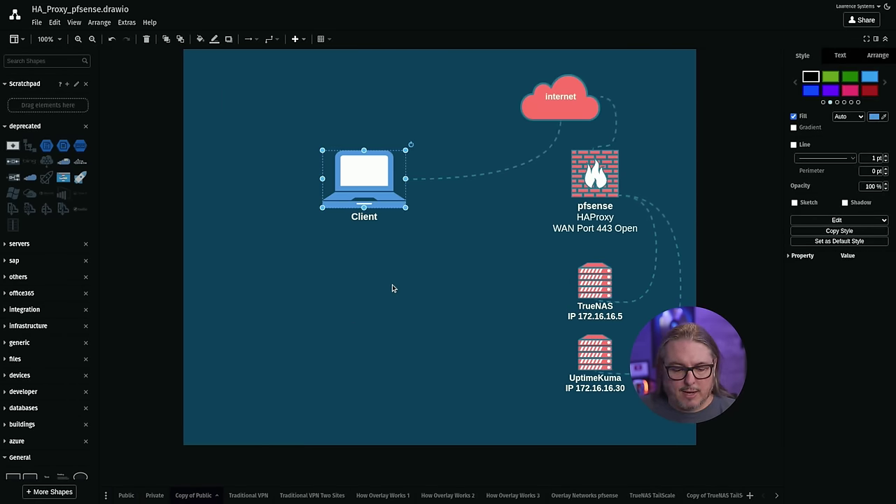
{"action": "left_click", "coordinate": [422, 291]}
{"action": "left_click", "coordinate": [360, 183]}
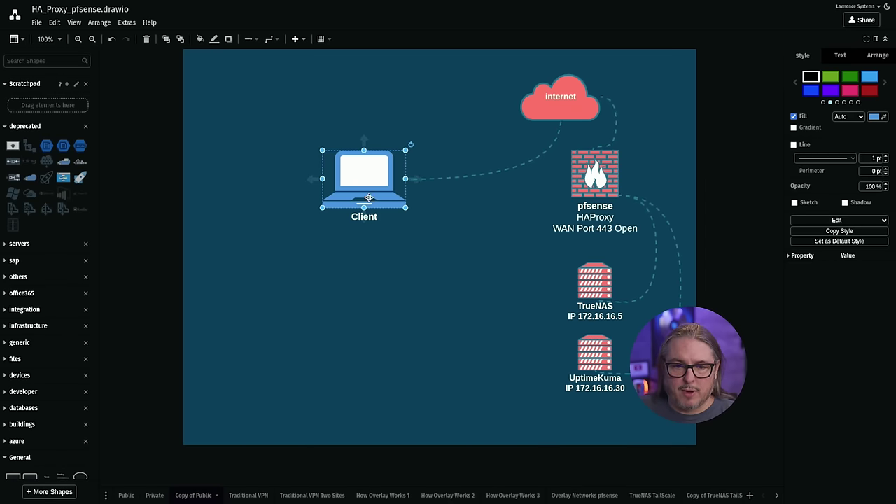
{"action": "key", "text": "ctrl+d"}
- Try a default-style connector from the lower Client laptop to the internet cloud and delete it
{"action": "left_click_drag", "start_coordinate": [372, 206], "coordinate": [559, 108]}
{"action": "left_click", "coordinate": [380, 173]}
{"action": "left_click", "coordinate": [354, 303]}
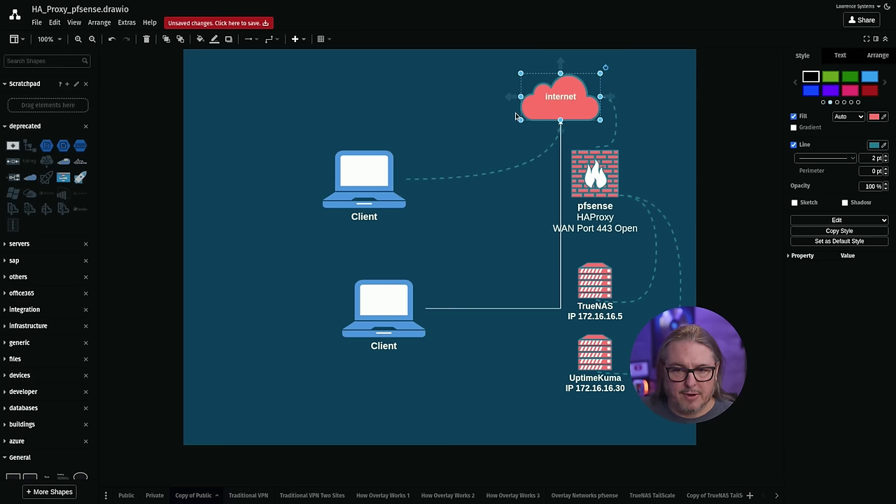
{"action": "left_click", "coordinate": [456, 308]}
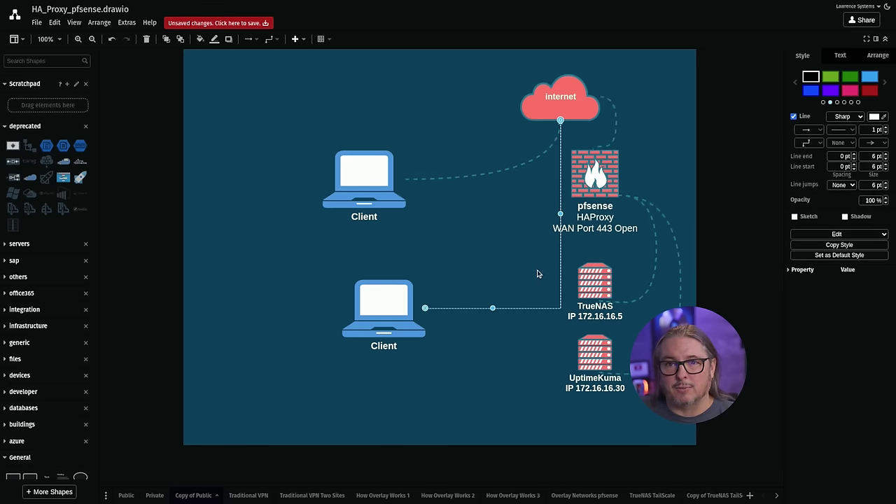
{"action": "left_click", "coordinate": [460, 241]}
- Connect the lower Client laptop to the internet cloud and apply the upper Client's curved dashed line style, copied onto the new connector
{"action": "left_click", "coordinate": [474, 175]}
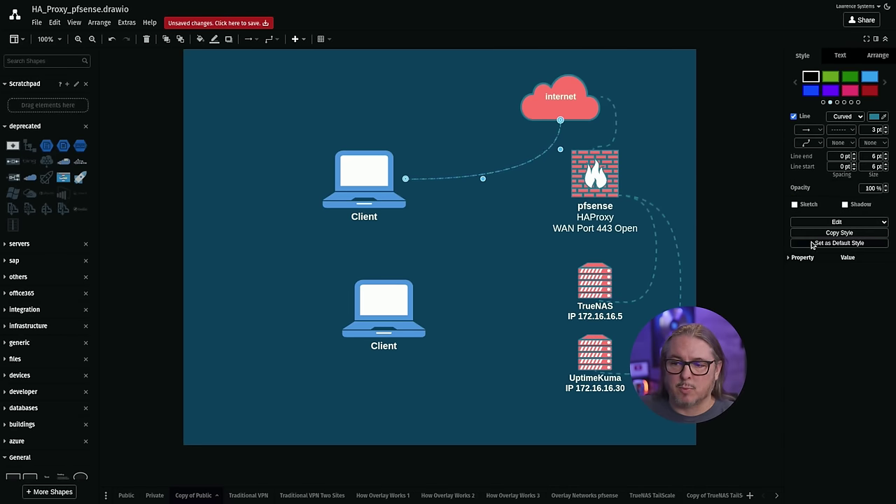
{"action": "left_click", "coordinate": [391, 298]}
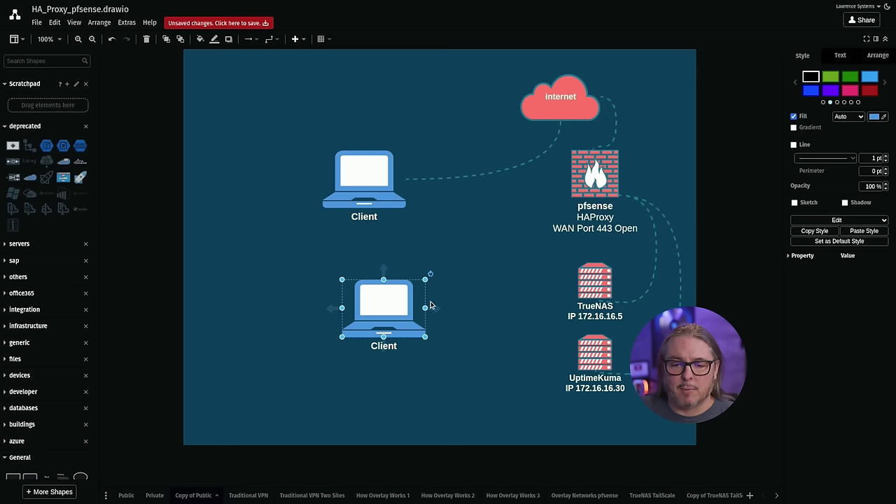
{"action": "left_click_drag", "start_coordinate": [430, 306], "coordinate": [548, 117]}
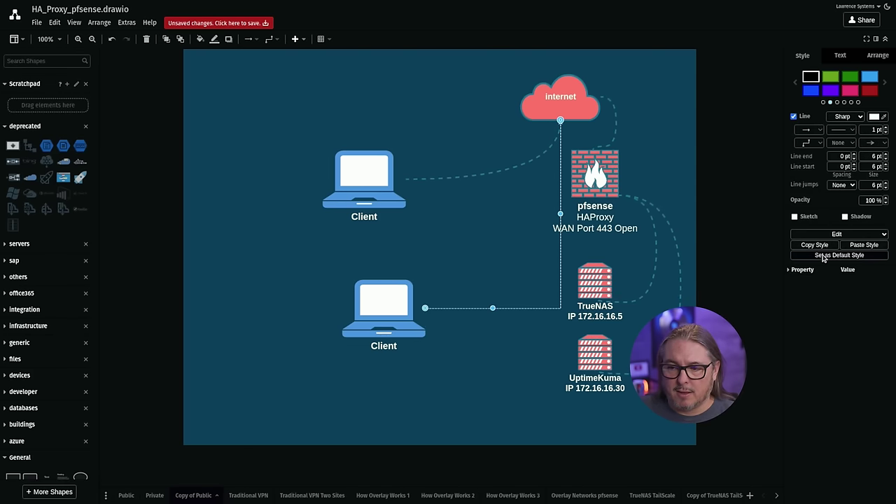
{"action": "left_click", "coordinate": [498, 247]}
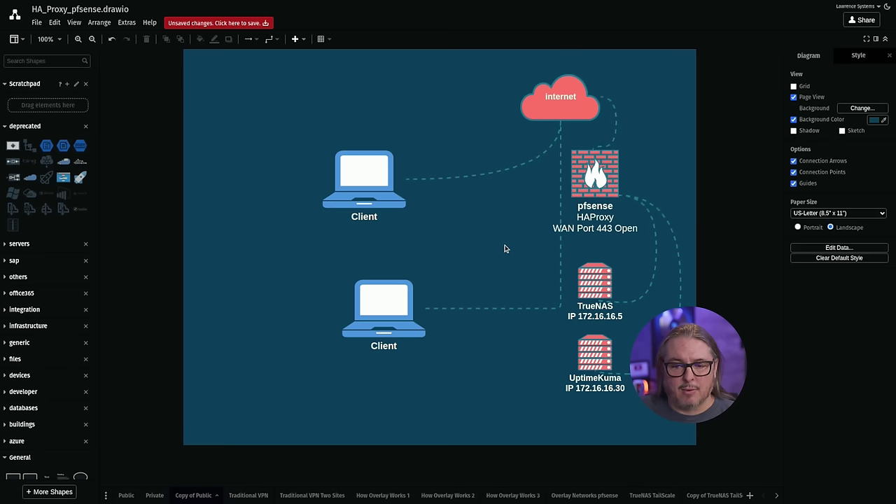
- Delete the right-angled dashed connector between the lower Client laptop and the internet cloud
{"action": "left_click", "coordinate": [560, 290]}
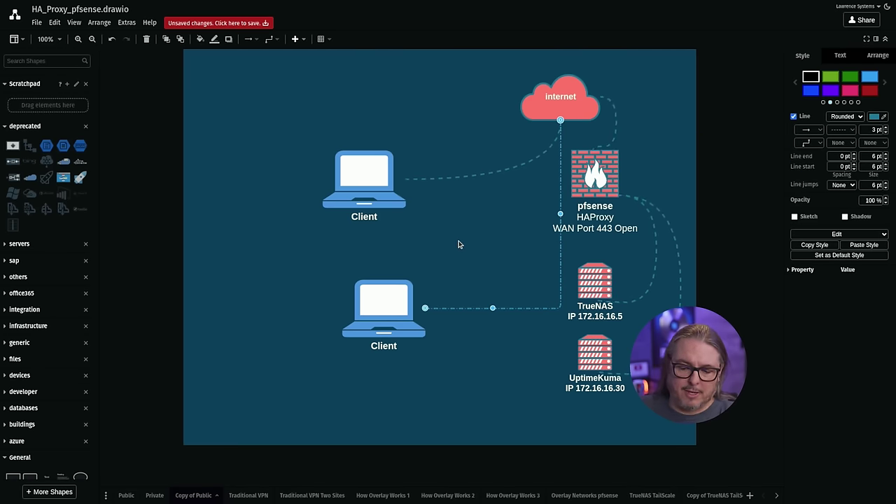
{"action": "key", "text": "Delete"}
- Set the upper Client's curved dashed line style as the default connector style
{"action": "left_click", "coordinate": [456, 175]}
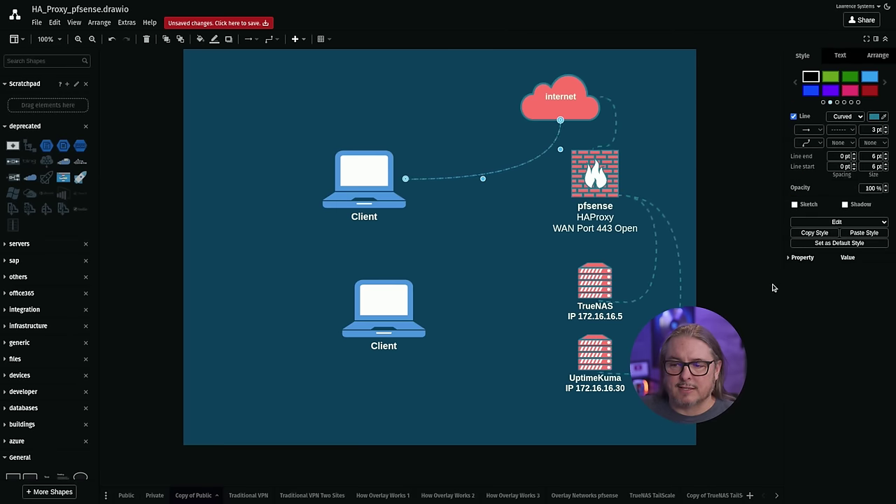
{"action": "left_click", "coordinate": [814, 243]}
{"action": "left_click", "coordinate": [462, 287]}
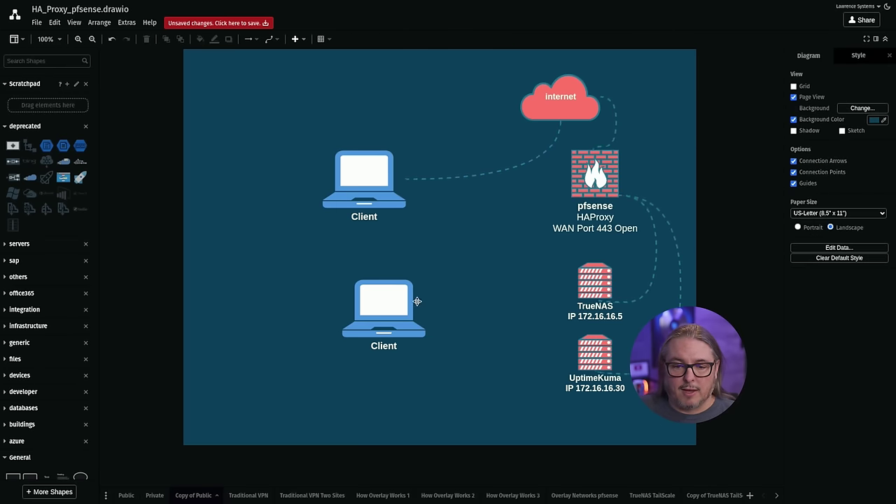
- Connect the lower Client laptop to the internet cloud with the default curved dashed style, and reroute the connector closer to the laptops
{"action": "left_click_drag", "start_coordinate": [403, 304], "coordinate": [526, 175]}
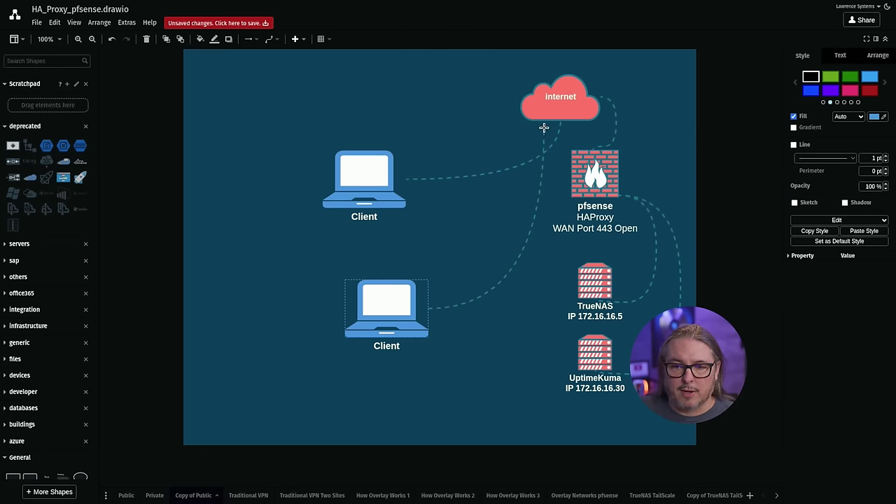
{"action": "left_click", "coordinate": [469, 236]}
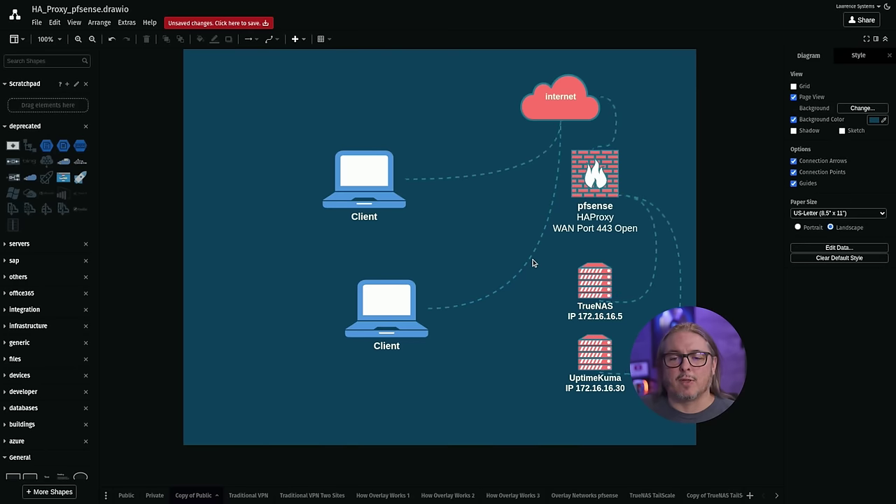
{"action": "left_click", "coordinate": [530, 259]}
{"action": "left_click_drag", "start_coordinate": [529, 259], "coordinate": [451, 204]}
{"action": "left_click", "coordinate": [480, 221]}
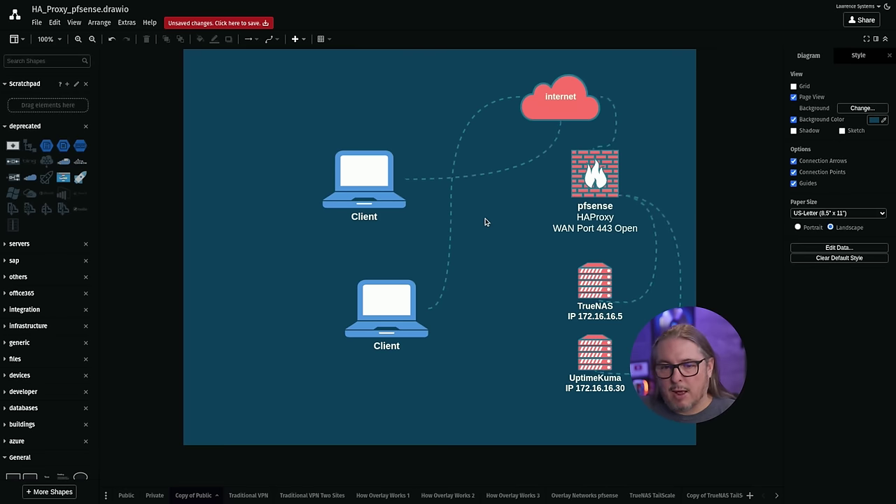
{"action": "left_click", "coordinate": [452, 212]}
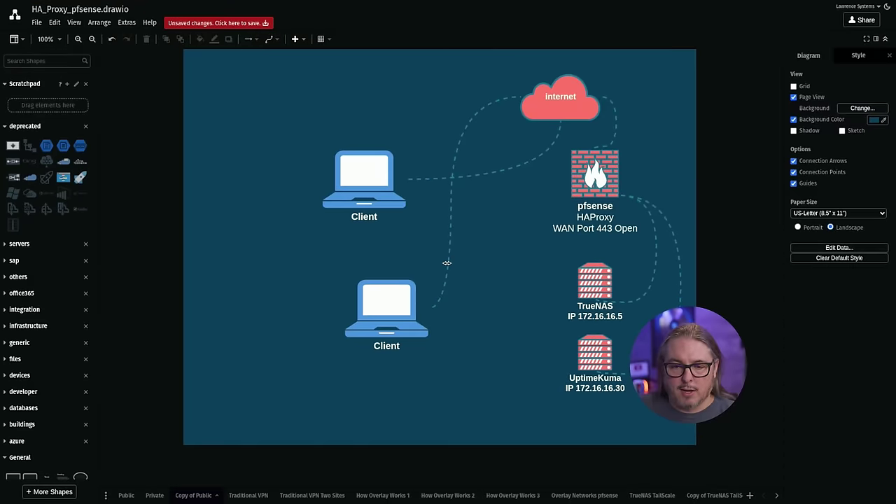
- Delete the lower Client laptop together with its connector to the internet cloud
{"action": "left_click", "coordinate": [451, 263]}
{"action": "left_click", "coordinate": [420, 276]}
{"action": "left_click", "coordinate": [383, 292]}
{"action": "key", "text": "Delete"}
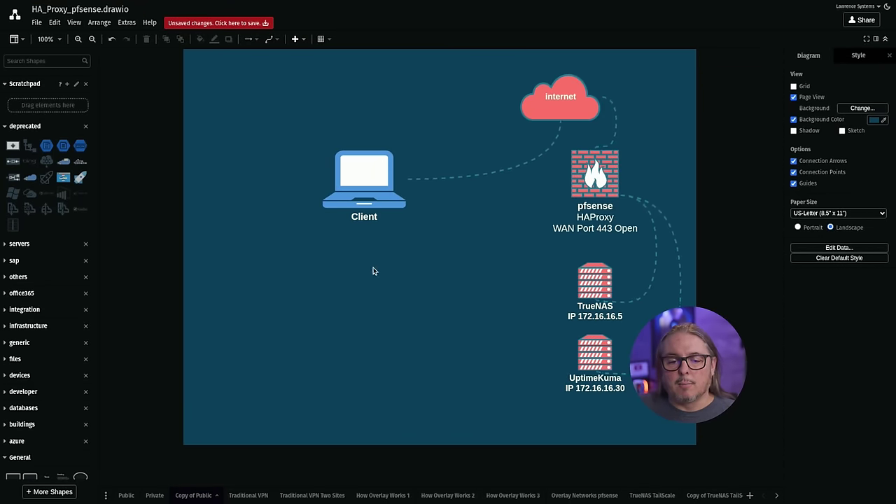
- Go to the Traditional VPN Two Sites page and move The Internet cloud slightly up and to the right
{"action": "left_click", "coordinate": [249, 495]}
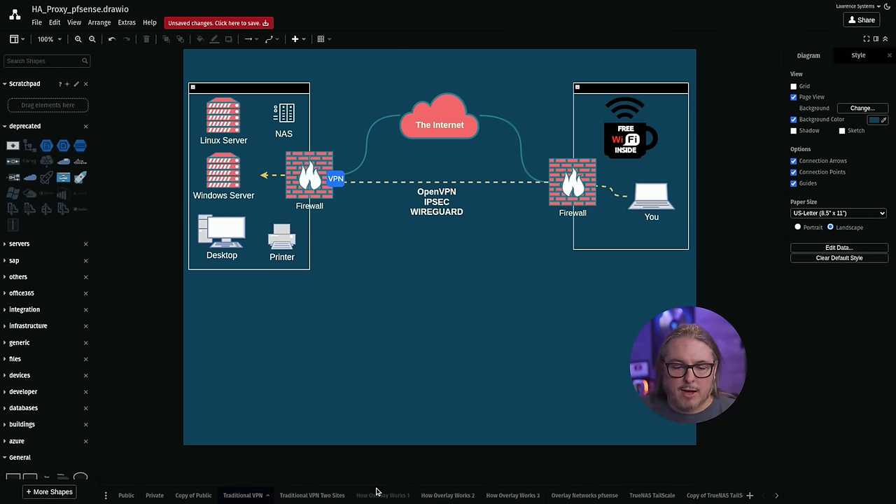
{"action": "left_click", "coordinate": [311, 495]}
{"action": "left_click", "coordinate": [382, 494]}
{"action": "left_click", "coordinate": [306, 495]}
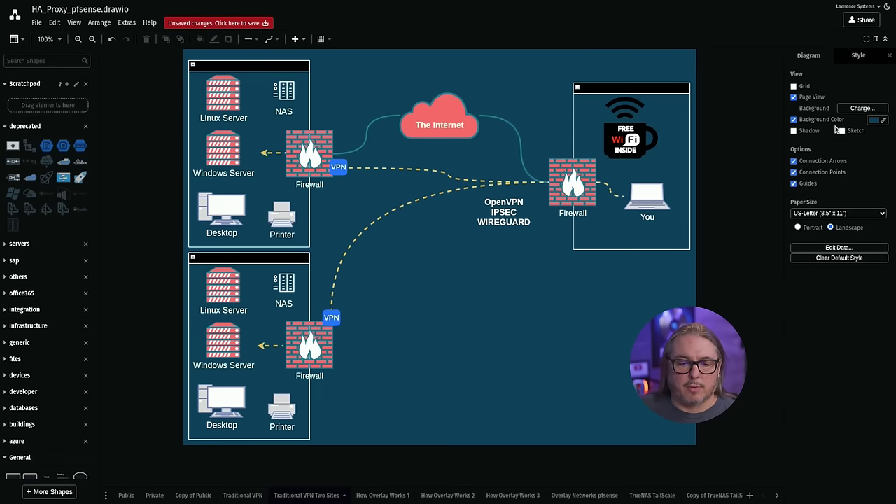
{"action": "mouse_move", "coordinate": [440, 121]}
{"action": "left_mouse_down"}
{"action": "mouse_move", "coordinate": [426, 87]}
{"action": "mouse_move", "coordinate": [476, 102]}
{"action": "mouse_move", "coordinate": [452, 103]}
{"action": "mouse_move", "coordinate": [449, 114]}
{"action": "left_mouse_up"}
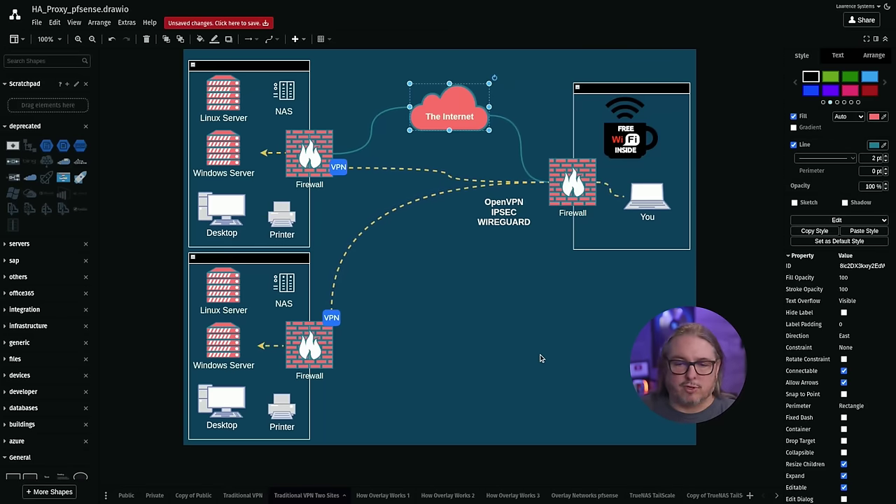
{"action": "left_click", "coordinate": [540, 358]}
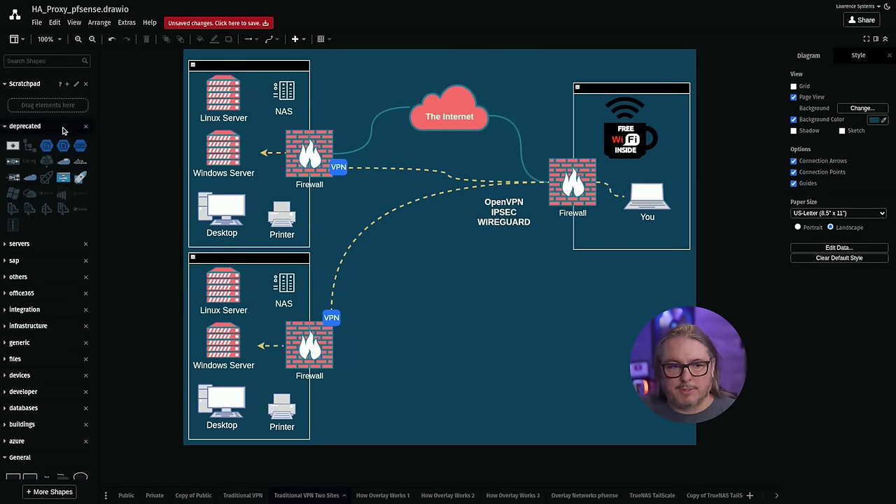
- Place the grey cloud icon with arrows from the deprecated shape library in the empty area below the OpenVPN/IPSEC/WIREGUARD label
{"action": "left_click_drag", "start_coordinate": [49, 147], "coordinate": [461, 275]}
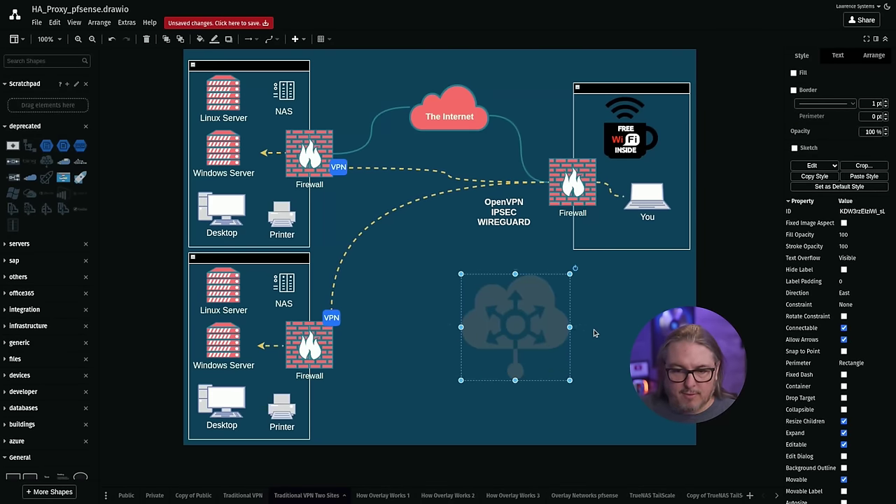
{"action": "left_click", "coordinate": [623, 332]}
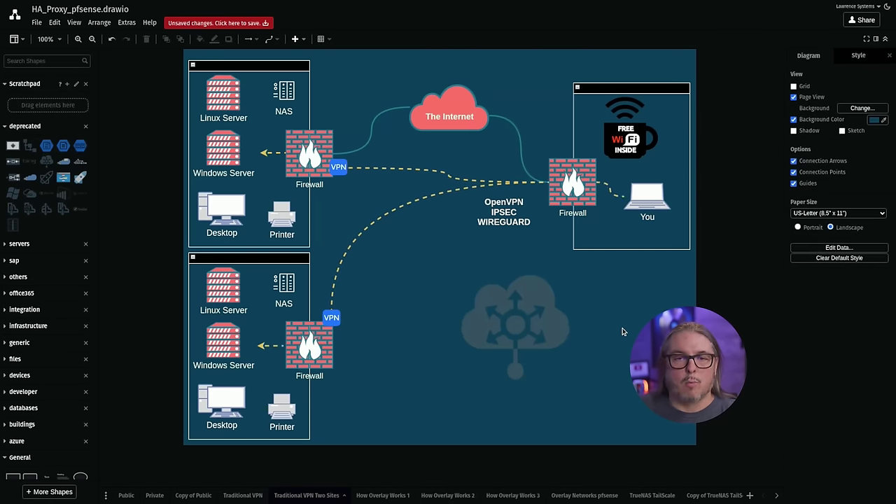
{"action": "left_click", "coordinate": [25, 127]}
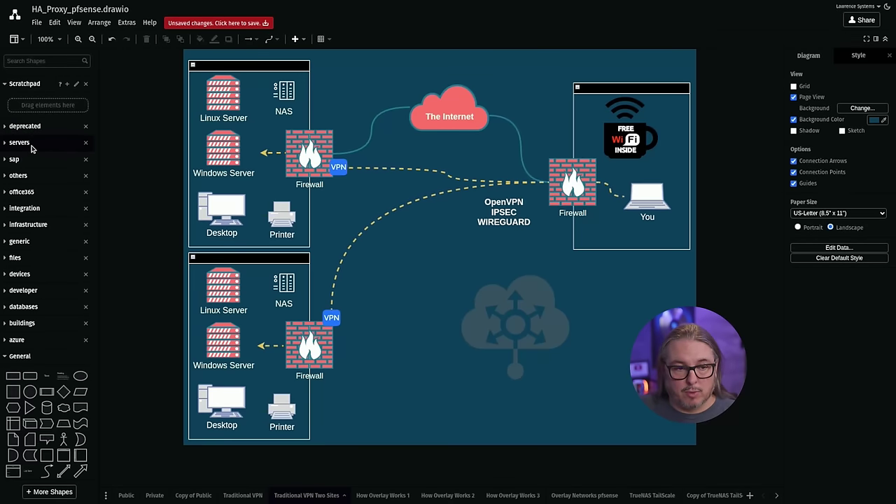
- Look through the servers shape library and the catalogue of additional shape libraries without changing the enabled ones
{"action": "left_click", "coordinate": [32, 144]}
{"action": "scroll", "coordinate": [54, 304], "scroll_direction": "down", "scroll_amount": 5}
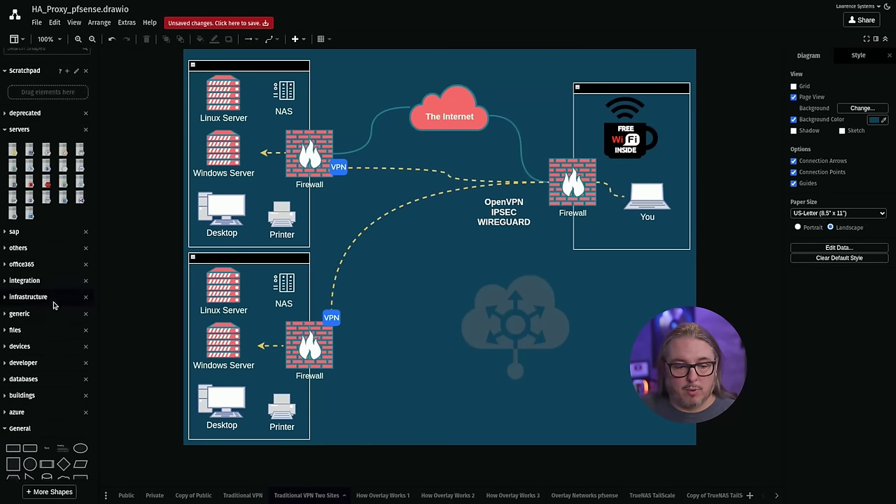
{"action": "left_click", "coordinate": [53, 492]}
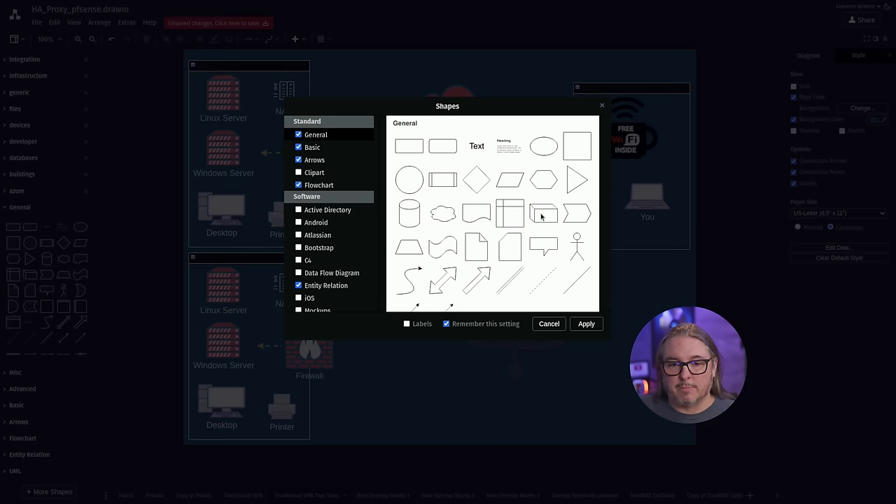
{"action": "left_click", "coordinate": [548, 325]}
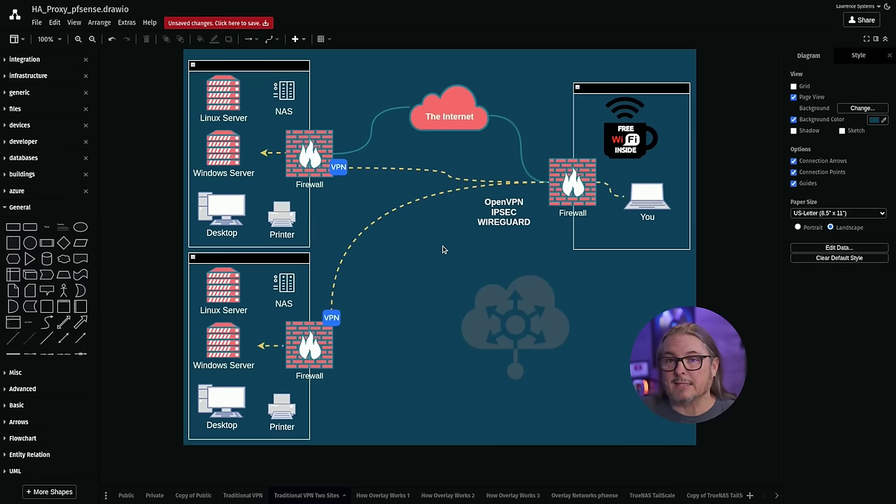
- Delete the grey cloud icon below the OpenVPN/IPSEC/WIREGUARD label
{"action": "left_click", "coordinate": [490, 308]}
{"action": "key", "text": "Delete"}
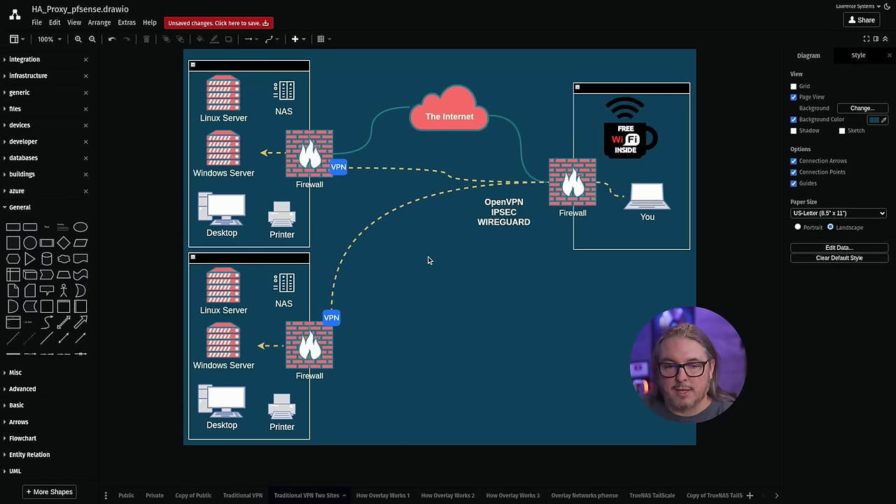
{"action": "scroll", "coordinate": [465, 351], "scroll_direction": "up", "scroll_amount": 2}
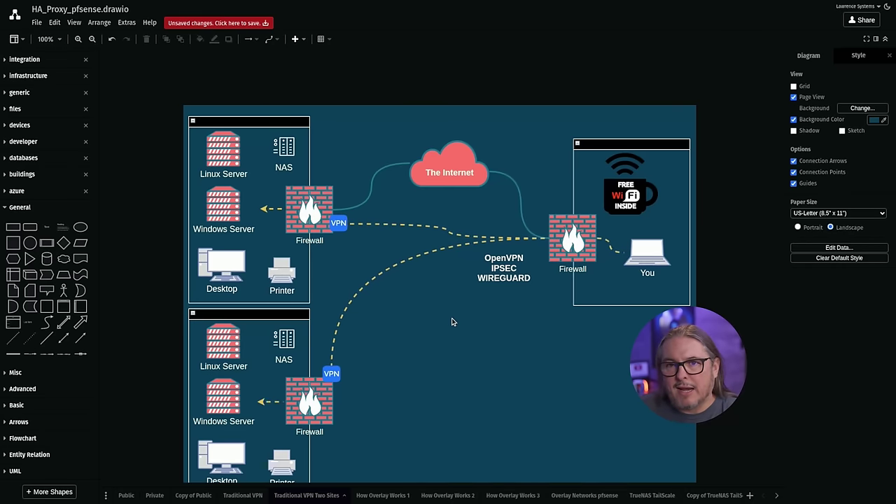
{"action": "scroll", "coordinate": [452, 322], "scroll_direction": "down", "scroll_amount": 2}
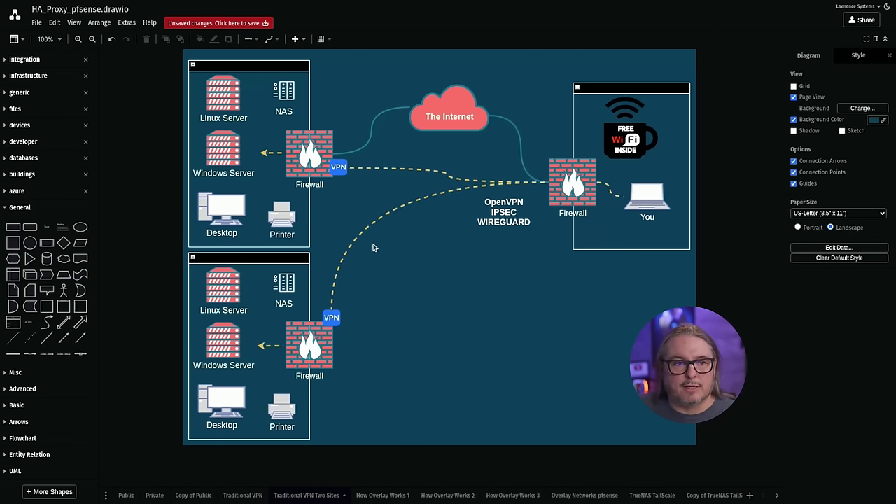
- Copy the Traditional VPN Two Sites diagram as an image and paste it into a blank LibreOffice Writer document
{"action": "left_click", "coordinate": [54, 22]}
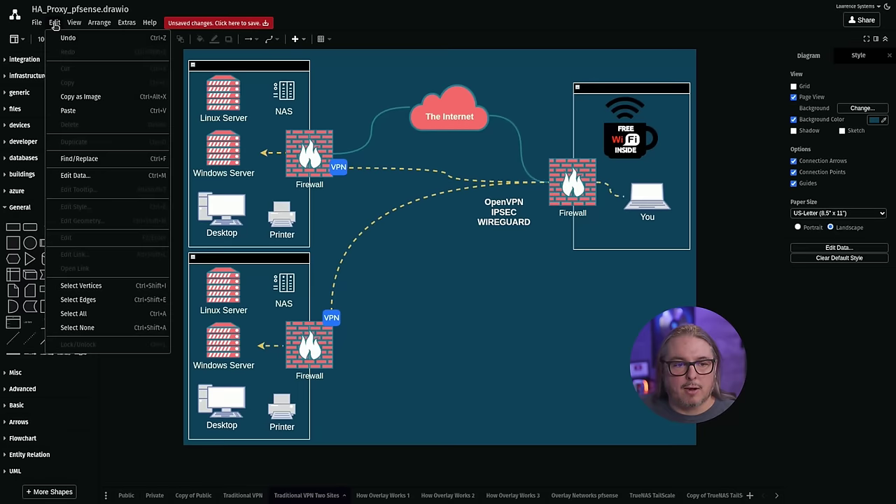
{"action": "left_click", "coordinate": [106, 98]}
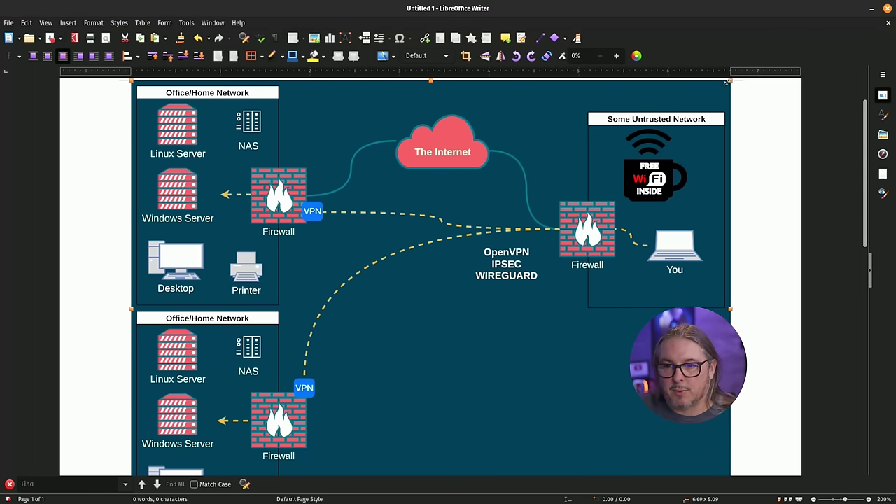
{"action": "scroll", "coordinate": [484, 294], "scroll_direction": "down", "scroll_amount": 3}
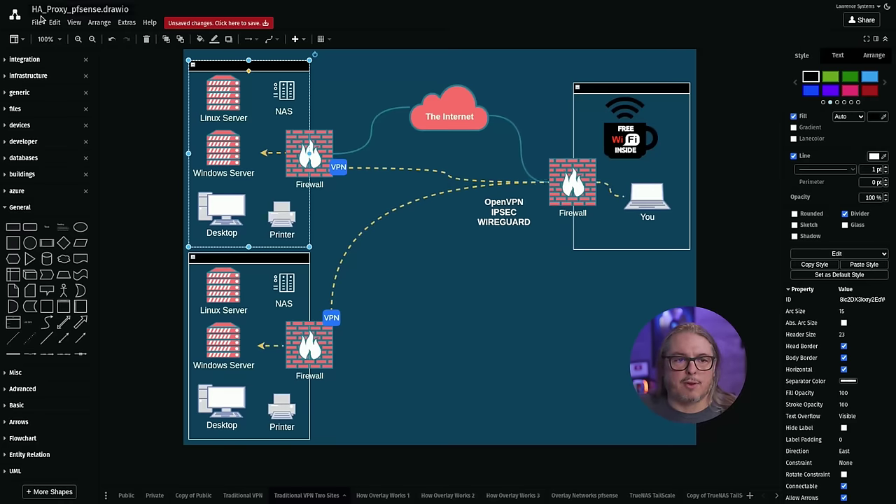
- Back in draw.io, export the diagram as HTML using its public URL and save it to the device as HA_Proxy_pfsense.drawio.html
{"action": "left_click", "coordinate": [37, 21]}
{"action": "mouse_move", "coordinate": [59, 190]}
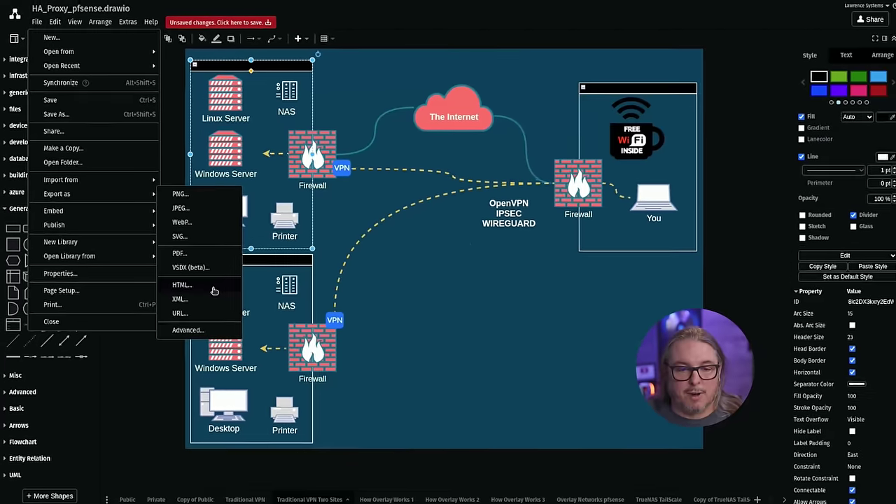
{"action": "left_click", "coordinate": [321, 401]}
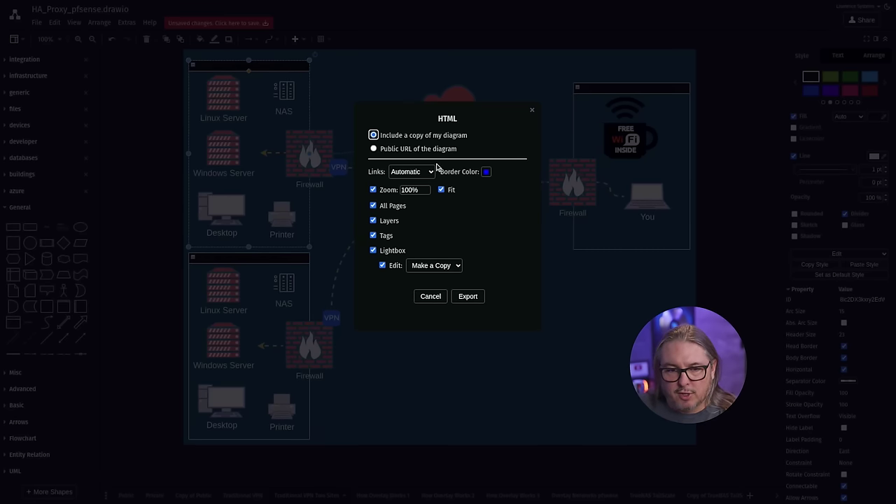
{"action": "left_click", "coordinate": [375, 150]}
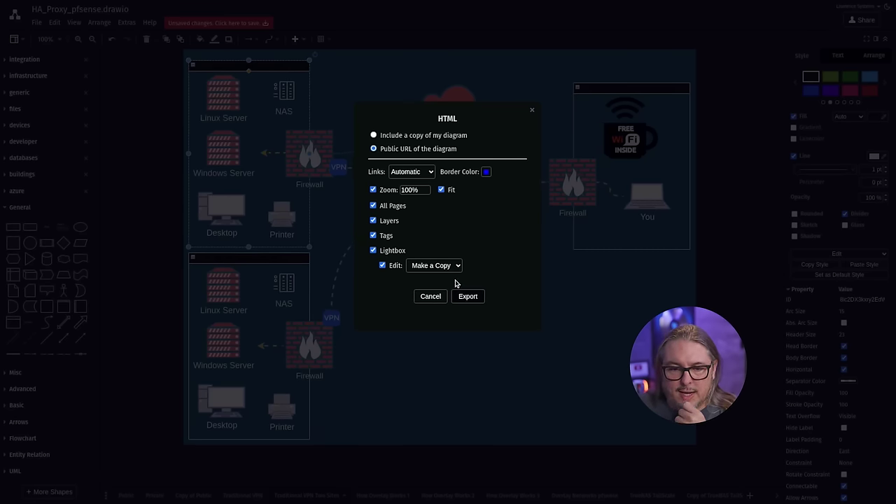
{"action": "left_click", "coordinate": [467, 296]}
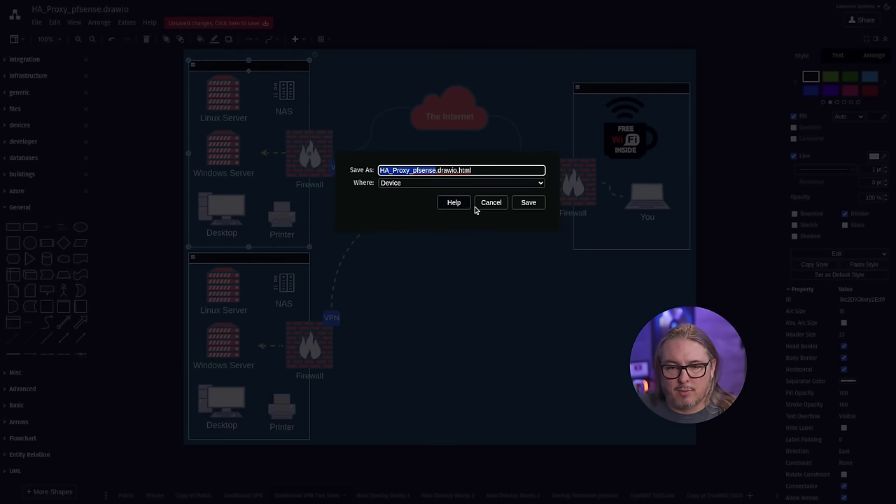
{"action": "left_click", "coordinate": [525, 204]}
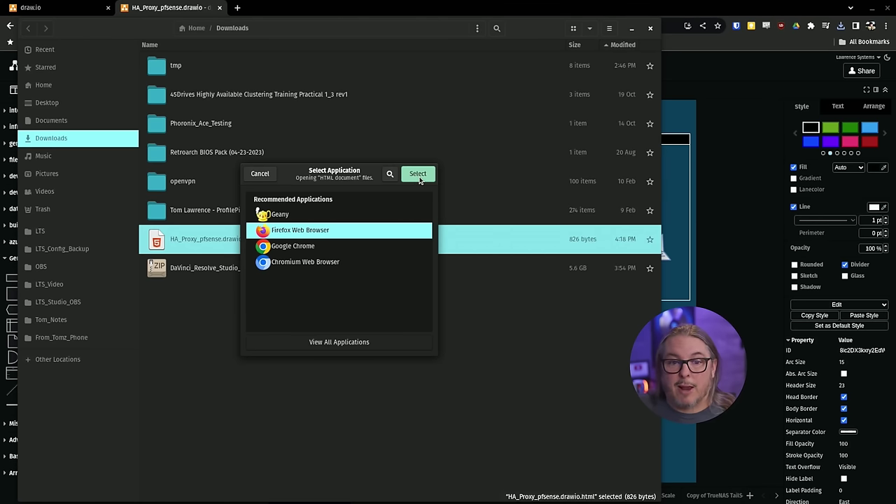
- Open the exported HTML file in Firefox, browse forward to page 9 and enlarge that diagram in the lightbox
{"action": "left_click", "coordinate": [419, 178]}
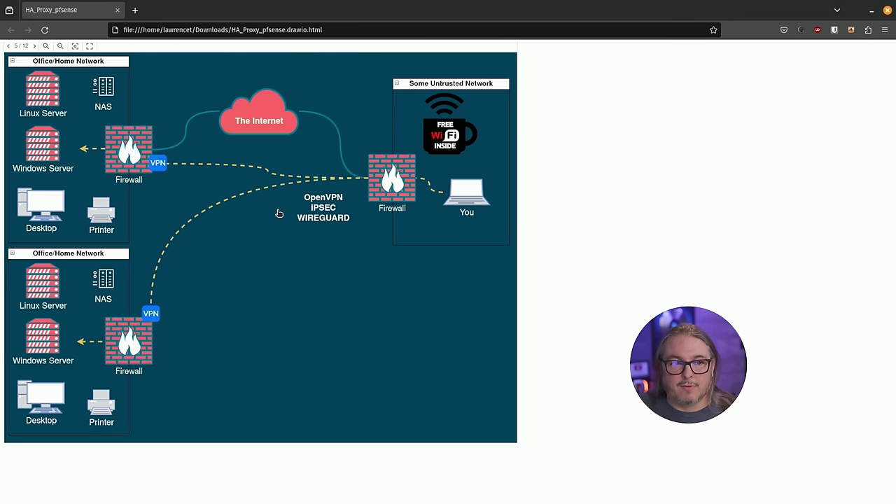
{"action": "left_click", "coordinate": [35, 46]}
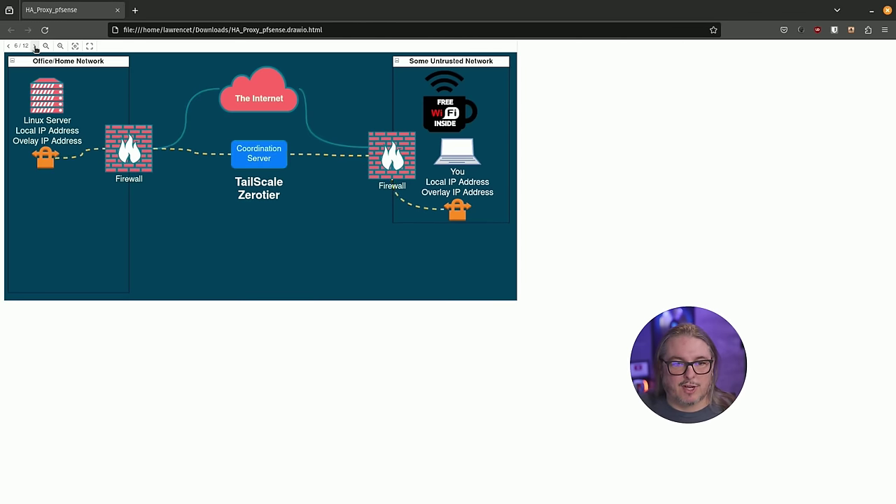
{"action": "left_click", "coordinate": [35, 46]}
{"action": "left_click", "coordinate": [35, 46]}
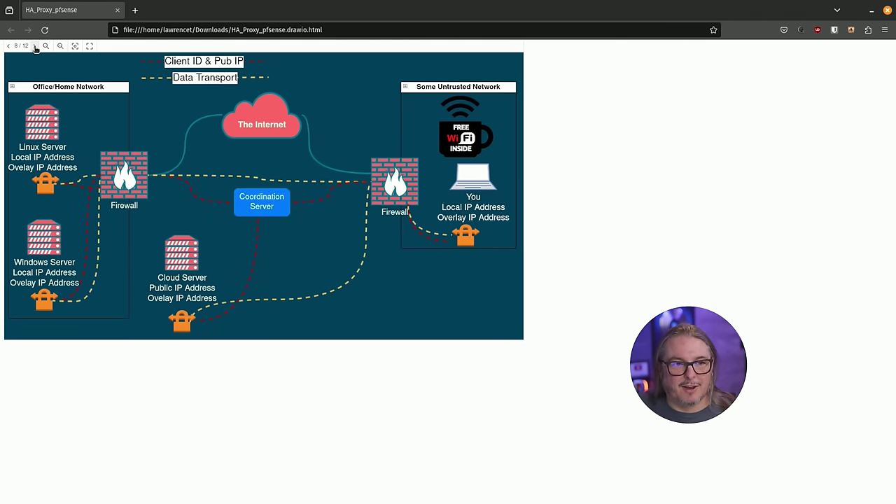
{"action": "left_click", "coordinate": [35, 46]}
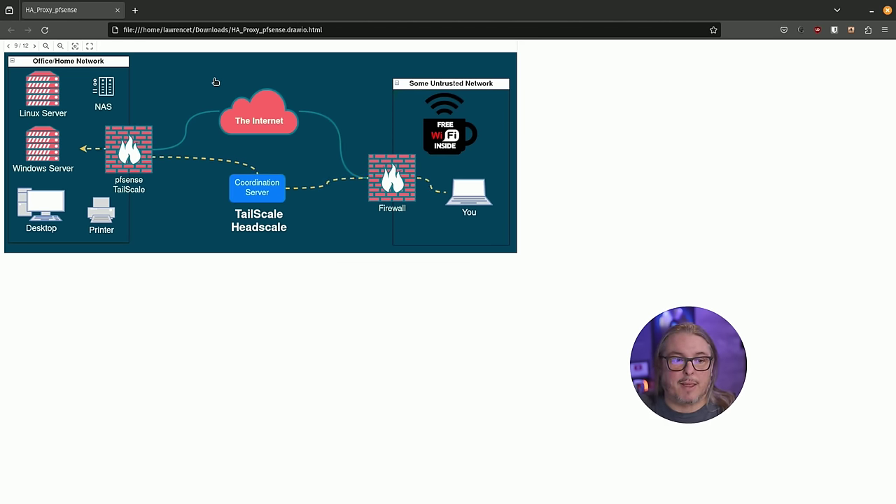
{"action": "left_click", "coordinate": [214, 81]}
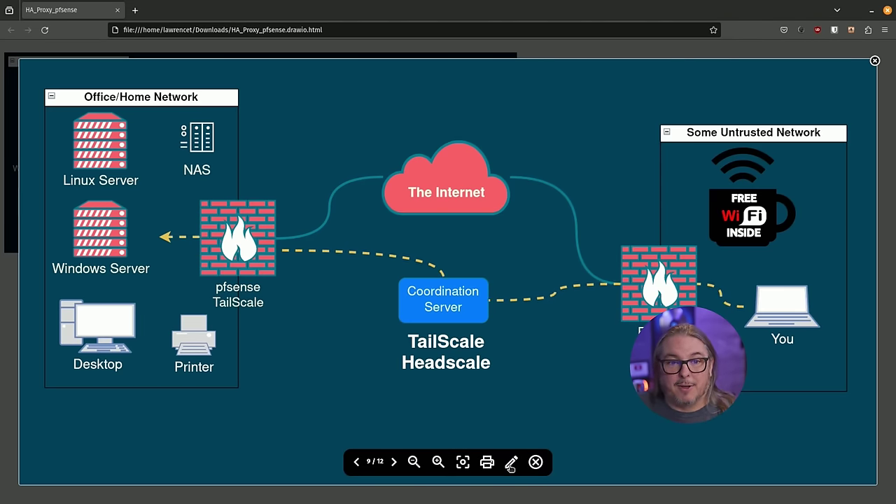
- Open an editable copy of the exported diagram in draw.io and turn off the Improve Contrast appearance option
{"action": "left_click", "coordinate": [511, 462]}
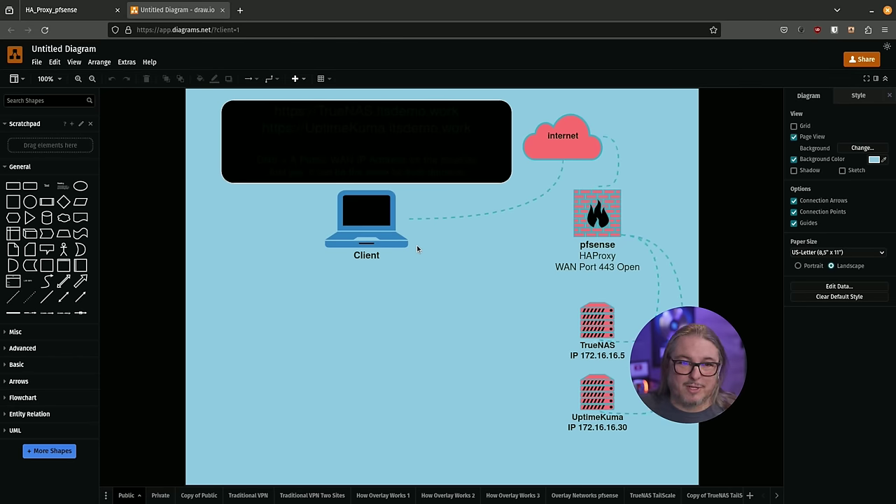
{"action": "left_click", "coordinate": [129, 62]}
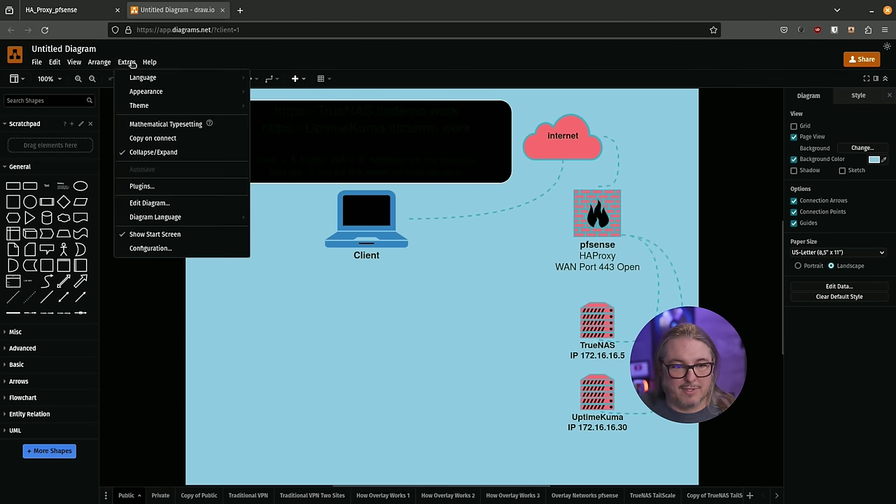
{"action": "mouse_move", "coordinate": [145, 79]}
{"action": "mouse_move", "coordinate": [220, 92]}
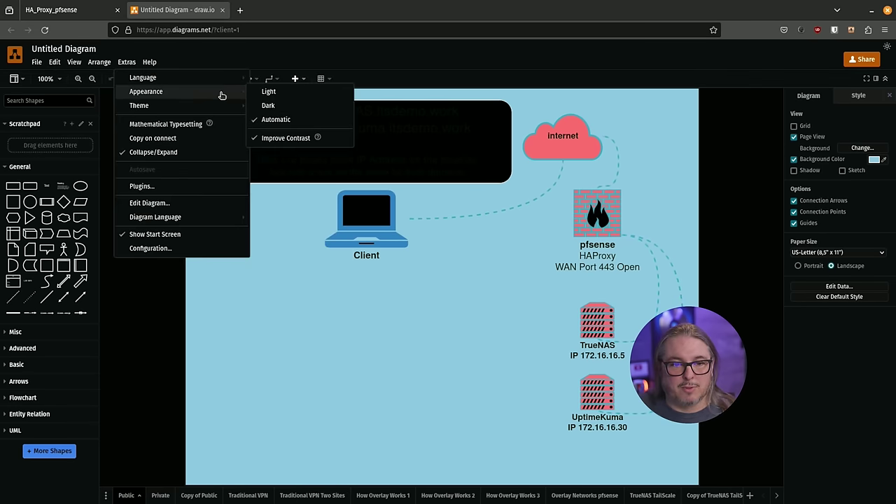
{"action": "left_click", "coordinate": [289, 137]}
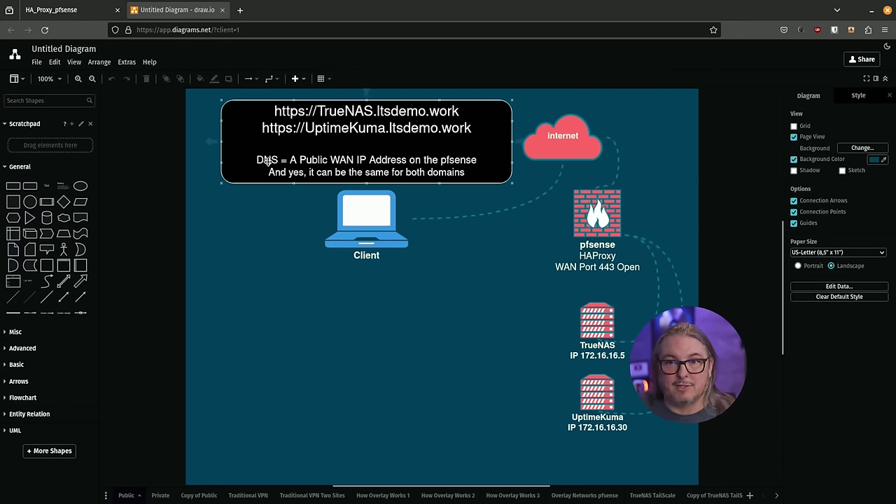
- Save the copied diagram as the XML file Untitled Diagram.drawio with Download as the destination
{"action": "left_click", "coordinate": [37, 62]}
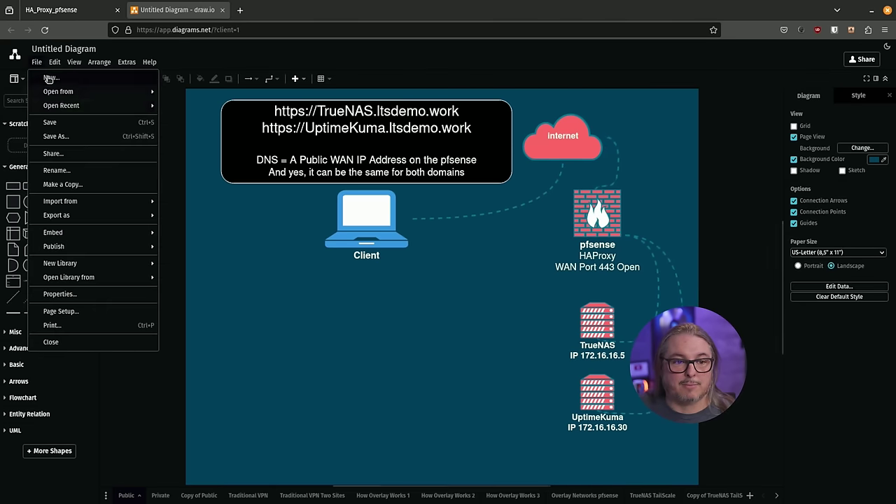
{"action": "left_click", "coordinate": [79, 123]}
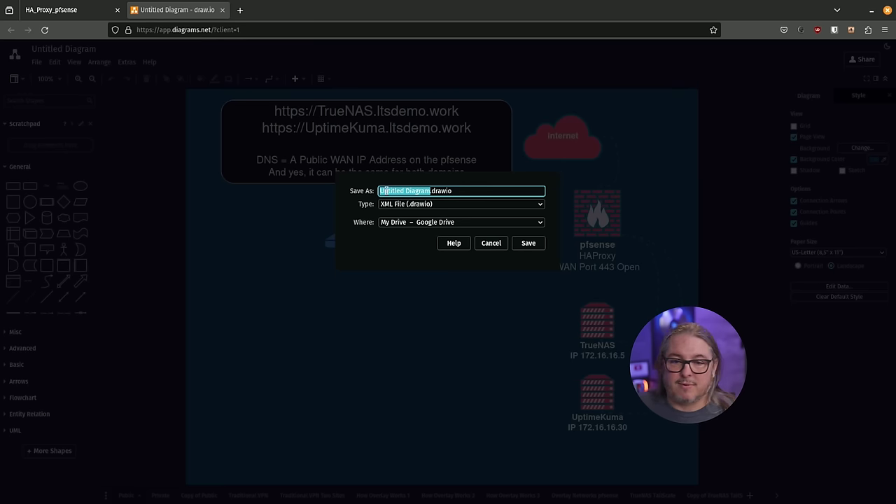
{"action": "left_click", "coordinate": [463, 224]}
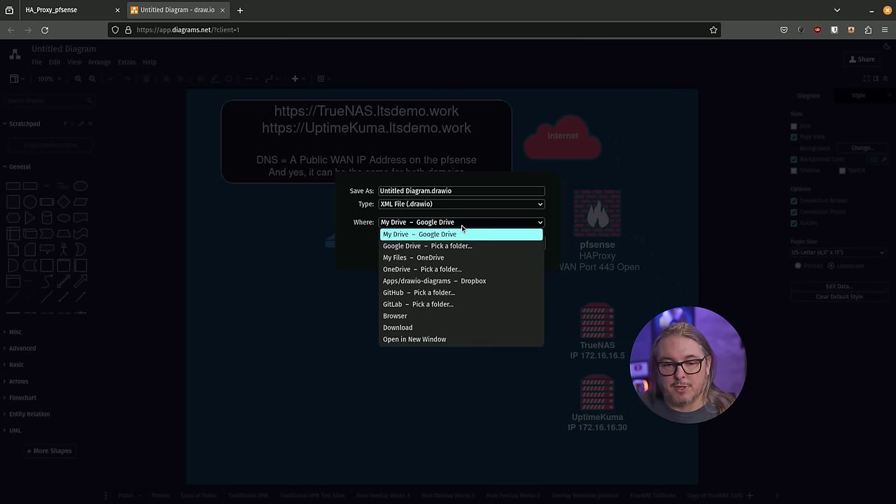
{"action": "left_click", "coordinate": [452, 327]}
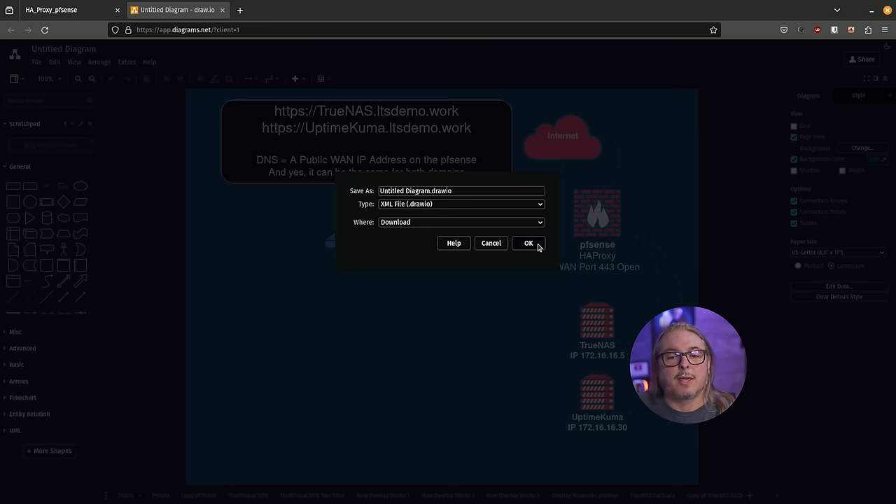